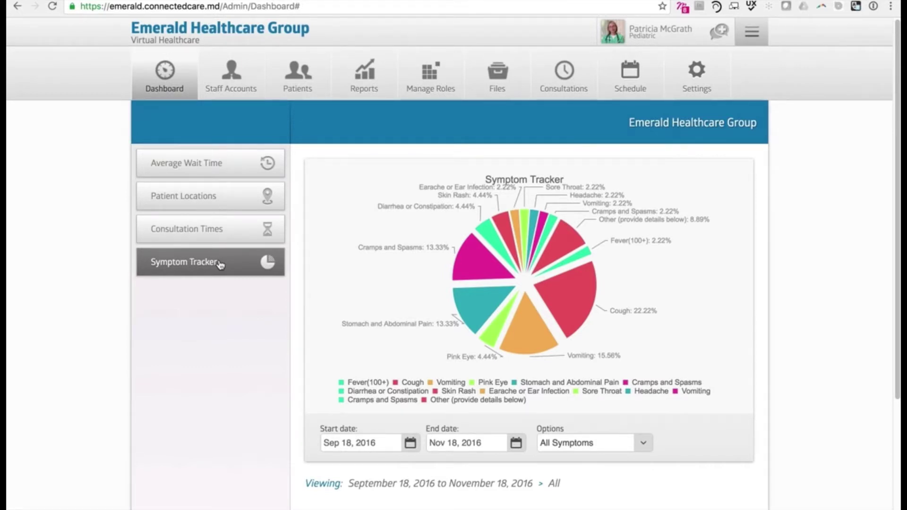
# Filter the staff accounts to the Pediatrics group and view the assigned roles in the matching clinician's profile.
pyautogui.click(255, 73)
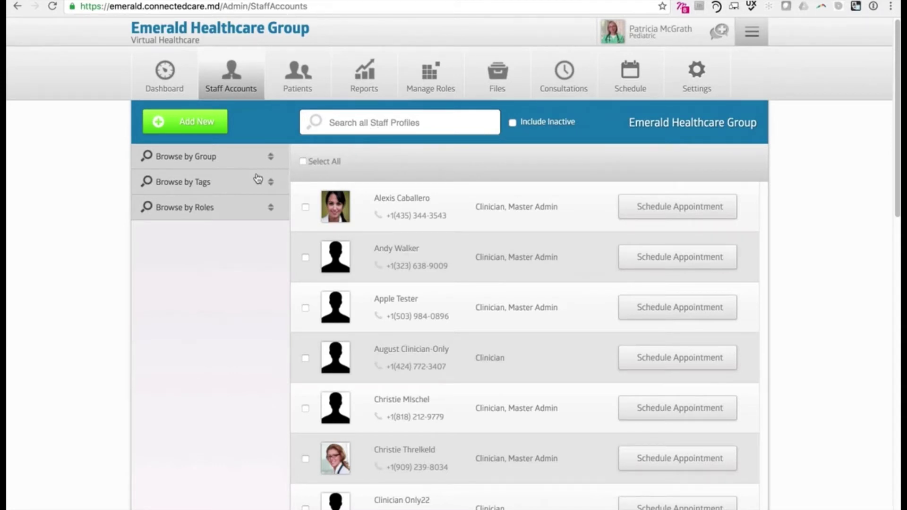
pyautogui.click(247, 160)
pyautogui.click(145, 231)
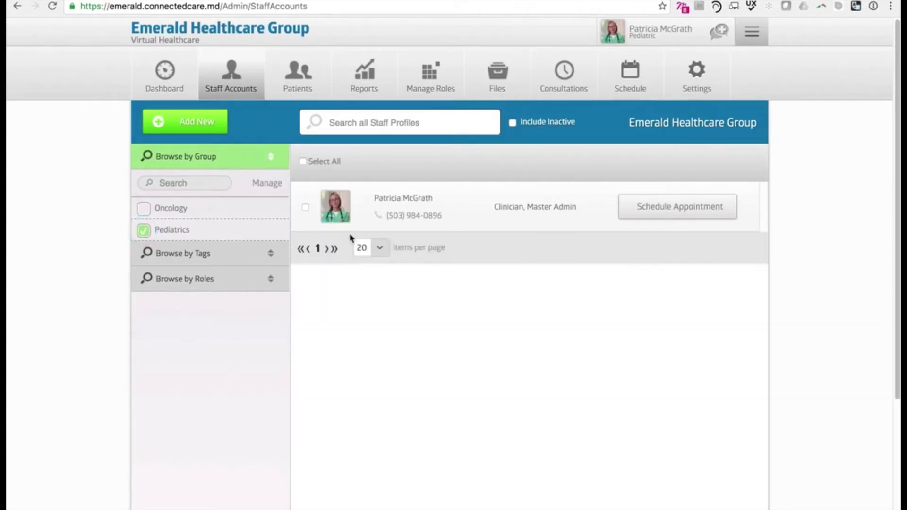
pyautogui.click(384, 193)
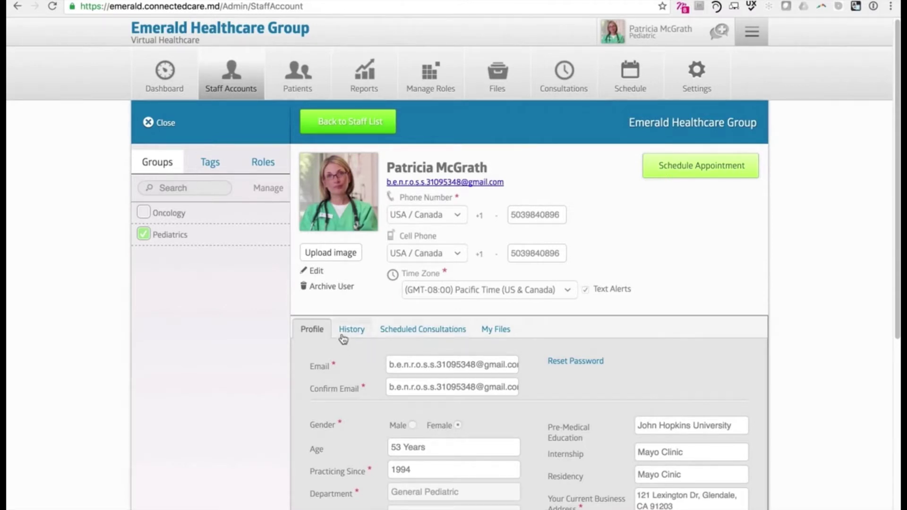
pyautogui.click(262, 163)
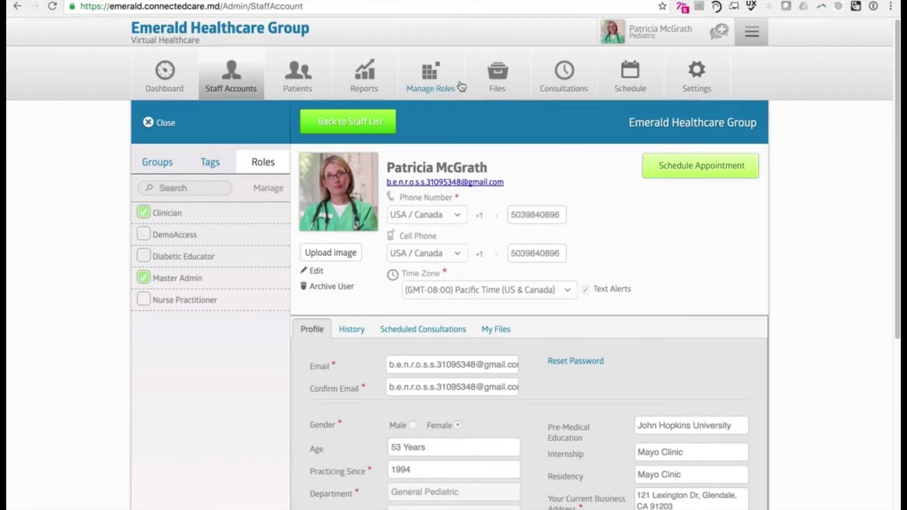
# Add a new role named Physician Assistant in role management.
pyautogui.click(436, 75)
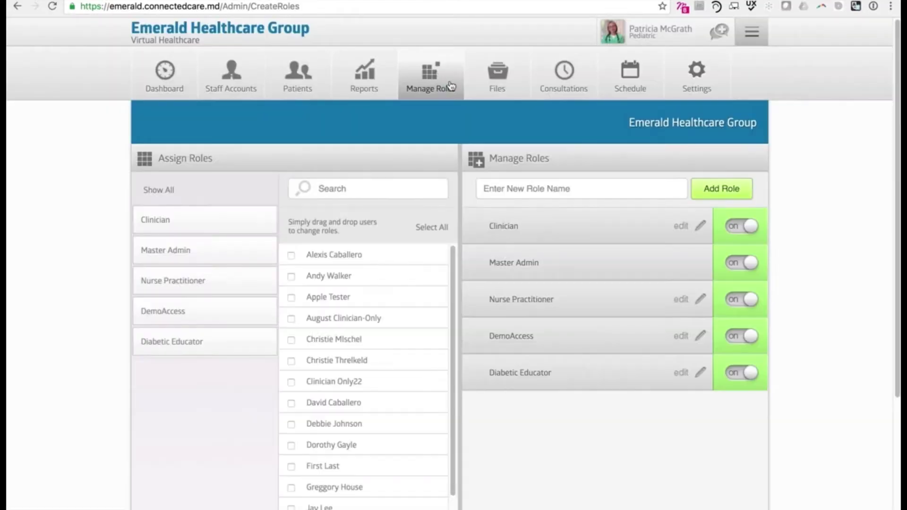
pyautogui.click(515, 189)
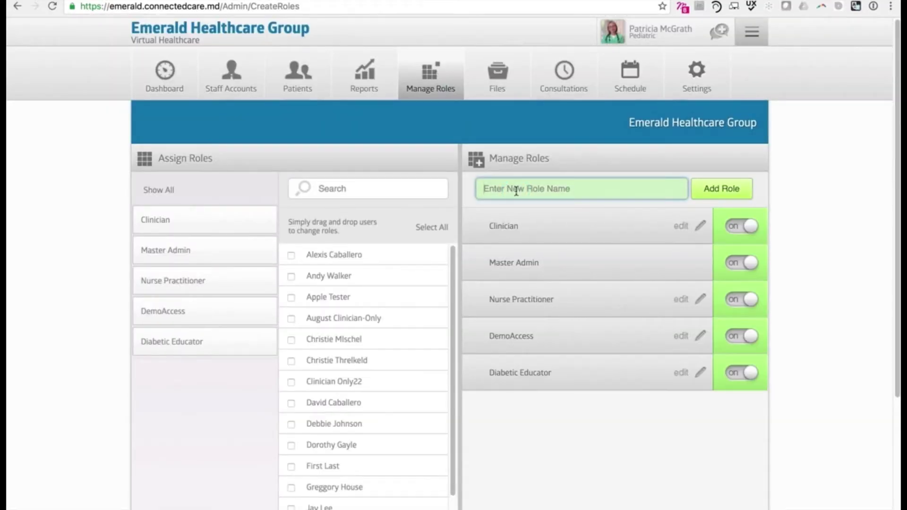
pyautogui.write('Physician Assisten')
pyautogui.press('BackSpace')
pyautogui.press('BackSpace')
pyautogui.write('ant')
pyautogui.click(729, 192)
# Assign the Can Manage Hospital Files function to the Physician Assistant role and collapse its settings.
pyautogui.click(530, 420)
pyautogui.scroll(-5, 531, 418)
pyautogui.scroll(2, 531, 417)
pyautogui.scroll(5, 531, 418)
pyautogui.click(506, 486)
pyautogui.click(505, 500)
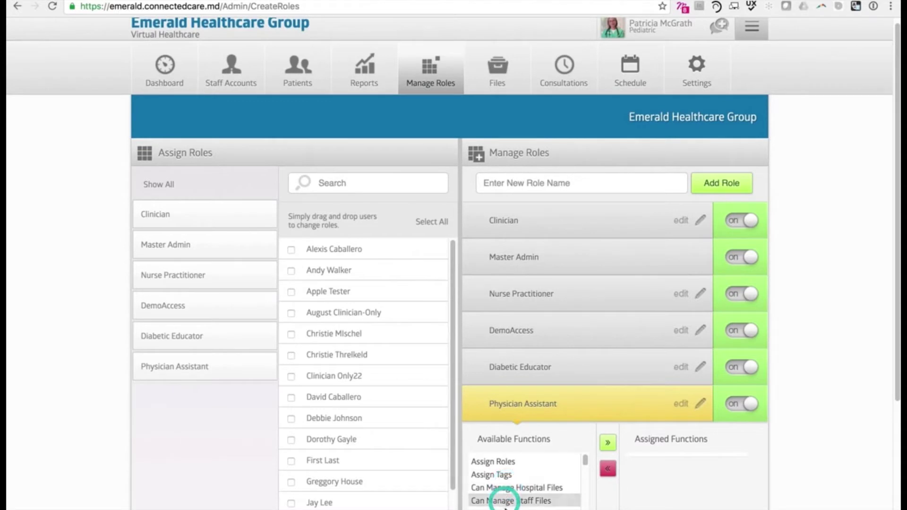
pyautogui.click(500, 488)
pyautogui.click(609, 440)
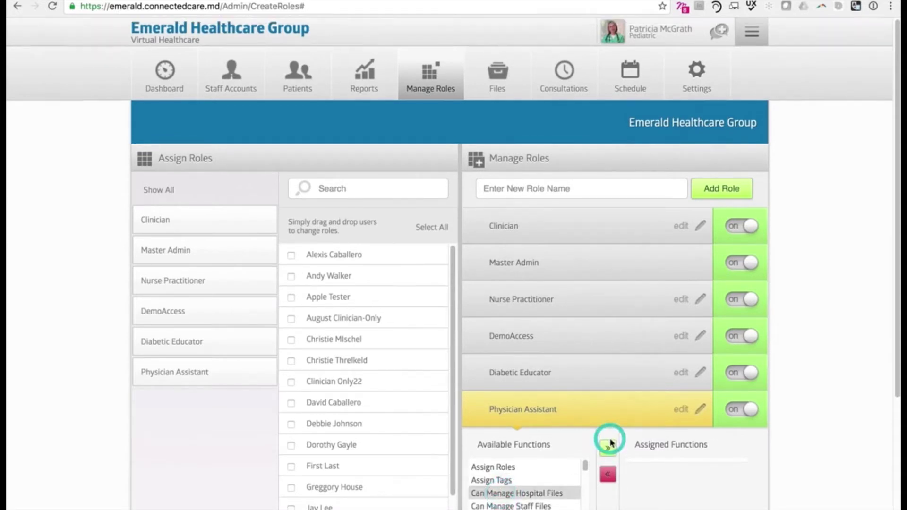
pyautogui.scroll(-3, 802, 501)
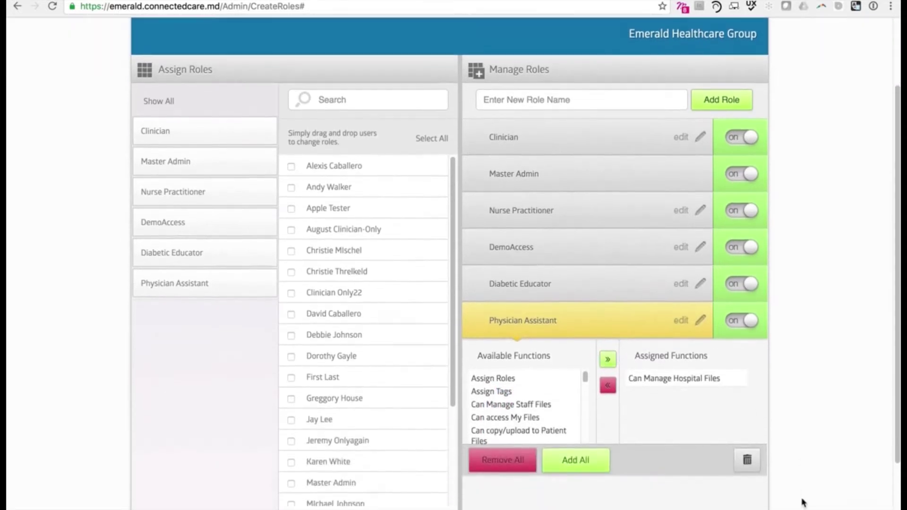
pyautogui.click(667, 326)
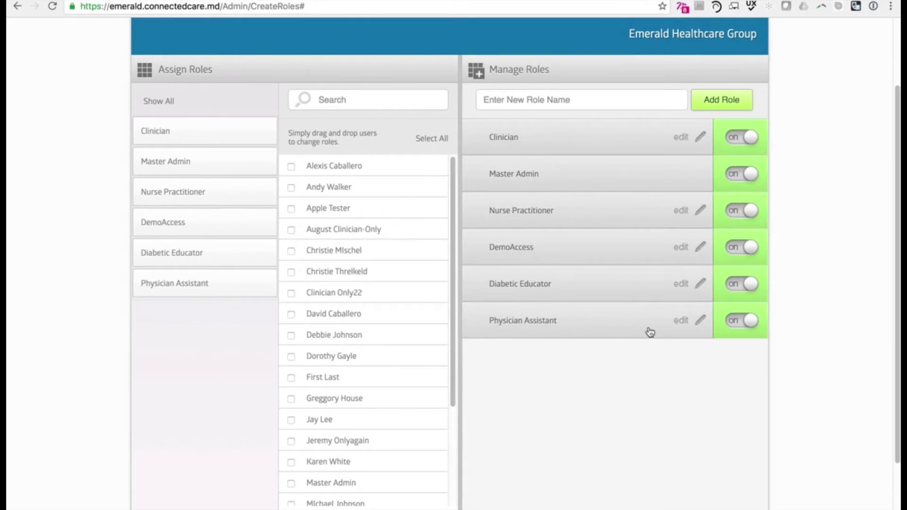
# Search the patient profiles by partial surname and open the file of the last matching patient.
pyautogui.scroll(2, 650, 332)
pyautogui.click(317, 85)
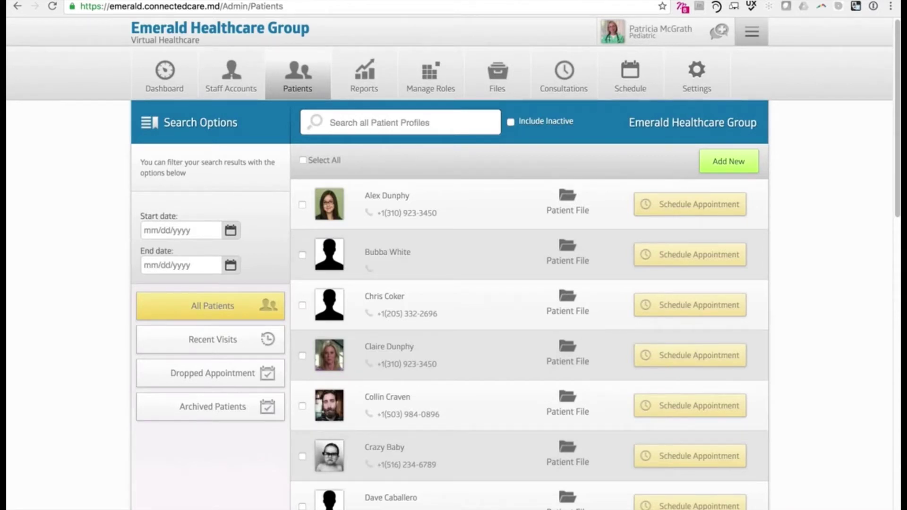
pyautogui.click(344, 122)
pyautogui.write('Dun')
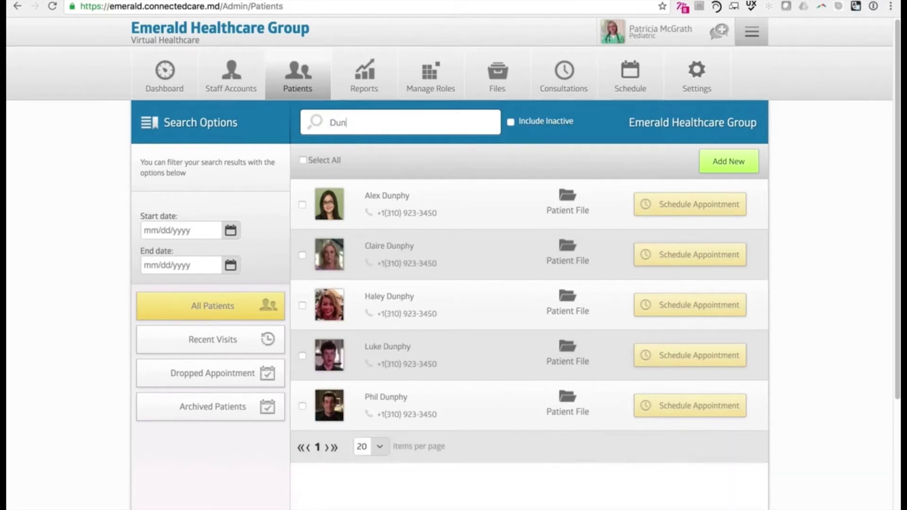
pyautogui.click(564, 409)
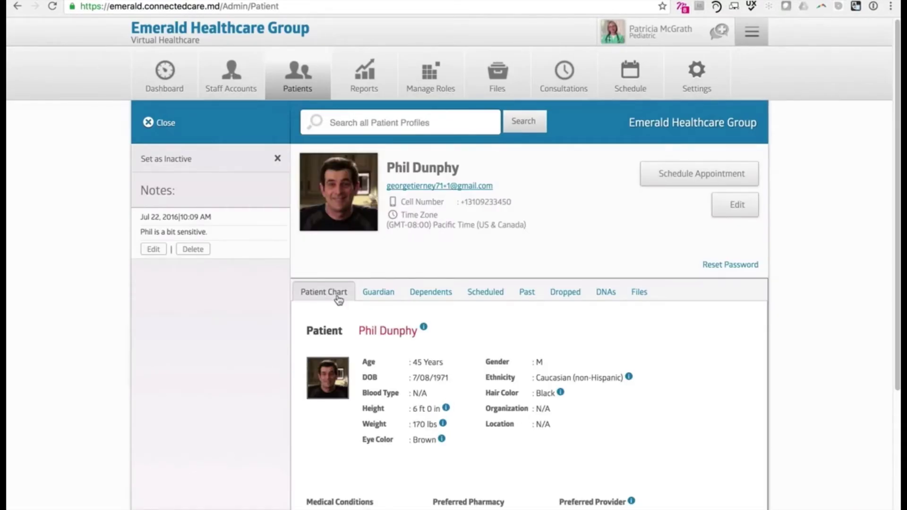
# Check the patient's scheduled and past consultations, read through the Nov 17, 2016 consult report, and close it.
pyautogui.click(501, 297)
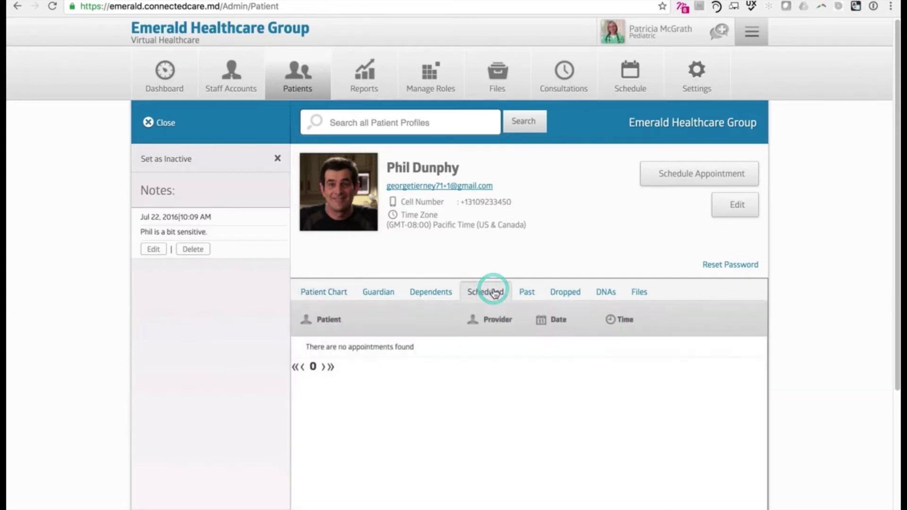
pyautogui.click(527, 294)
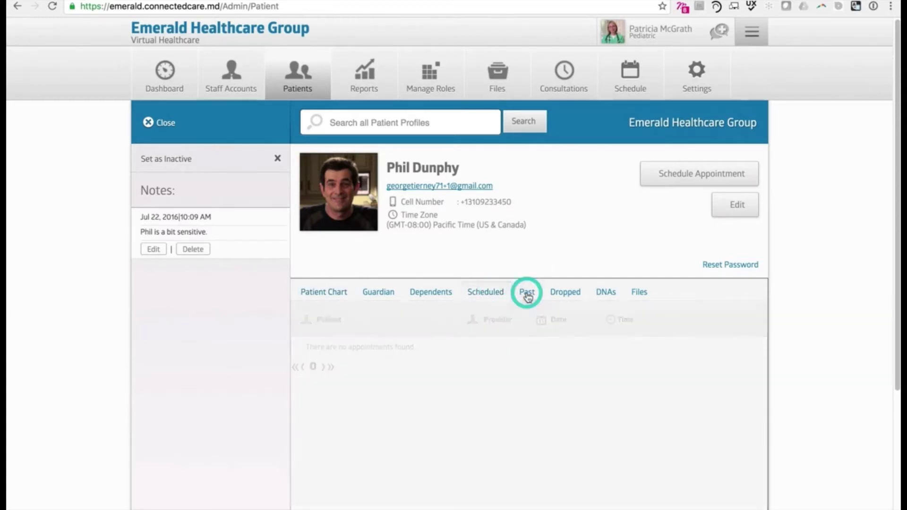
pyautogui.click(655, 375)
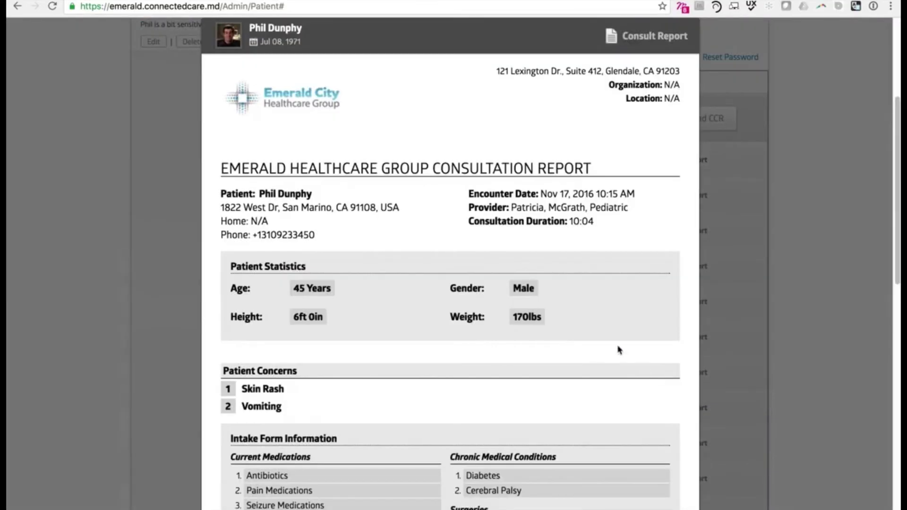
pyautogui.scroll(-3, 556, 330)
pyautogui.scroll(-12, 555, 331)
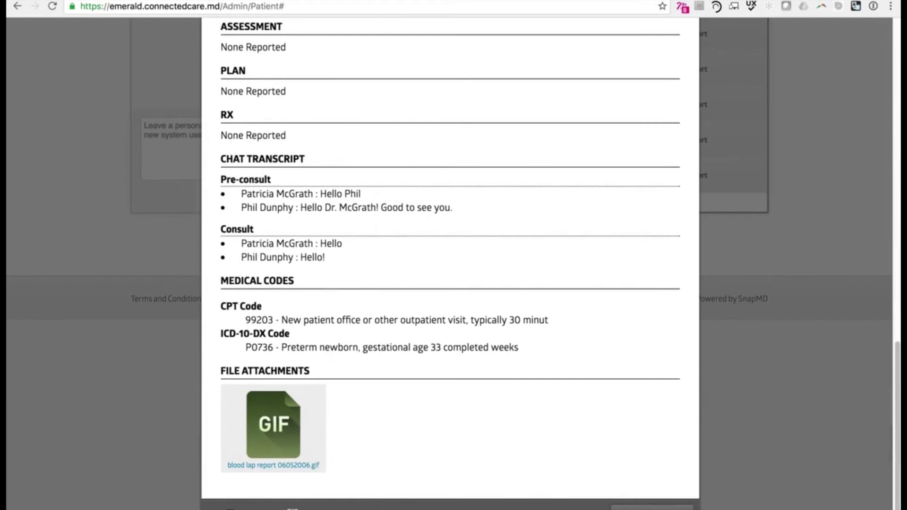
pyautogui.click(652, 504)
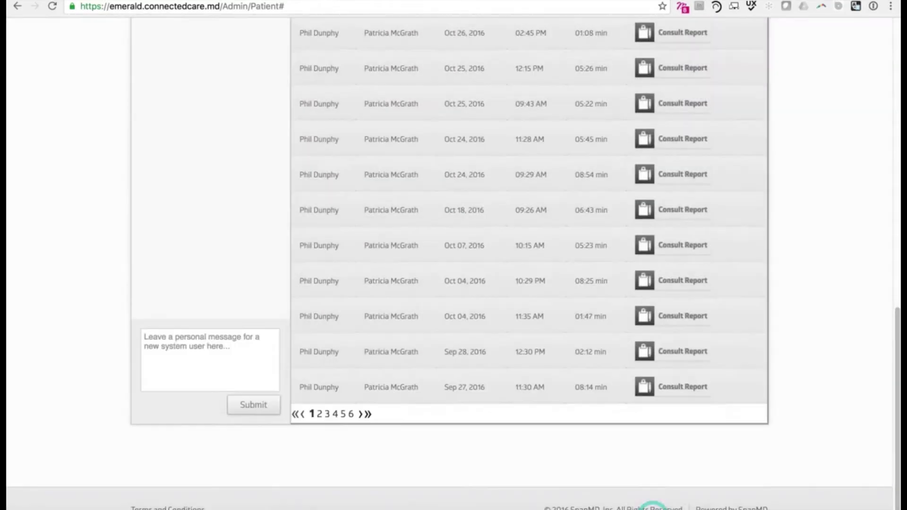
pyautogui.scroll(13, 729, 419)
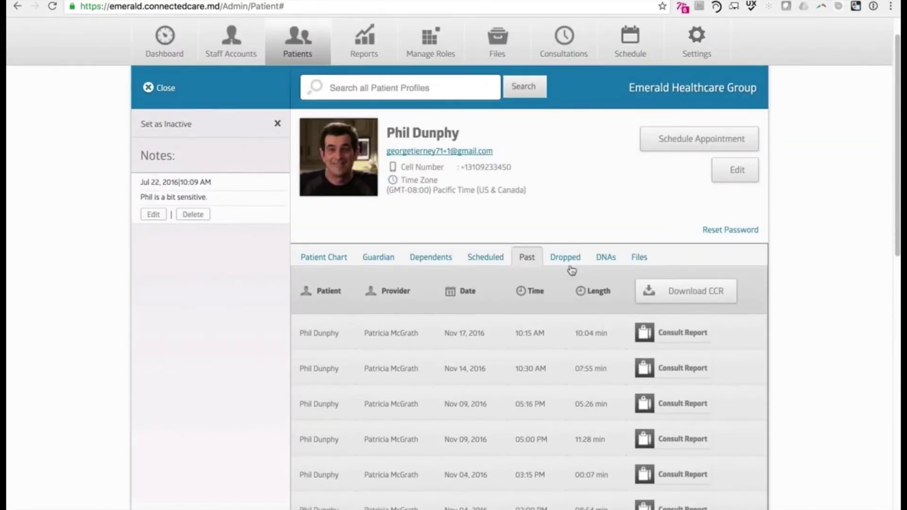
# Examine the patient's files alongside the staff member's own files in the patient record.
pyautogui.click(639, 259)
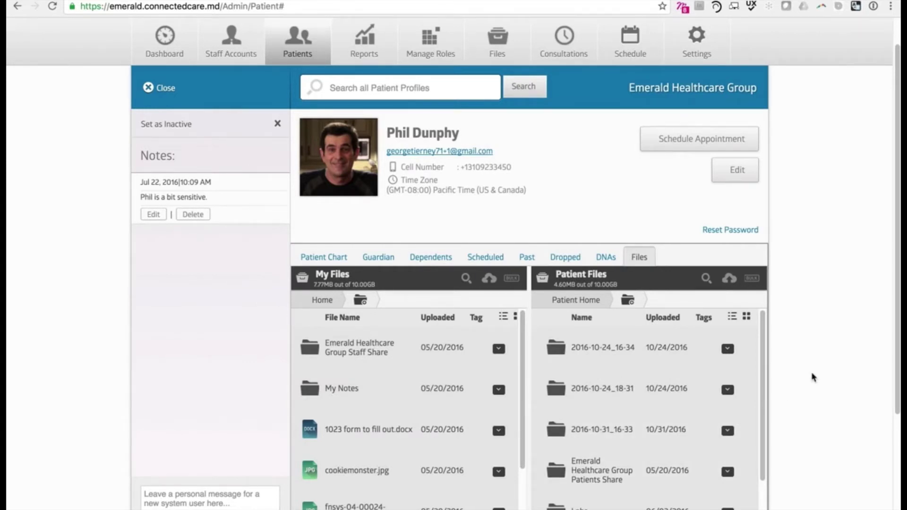
pyautogui.scroll(-3, 812, 377)
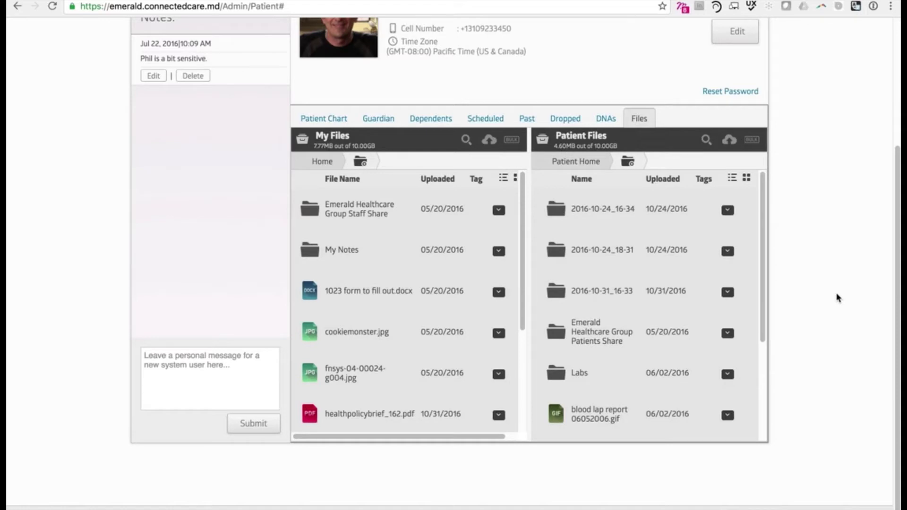
pyautogui.scroll(5, 837, 297)
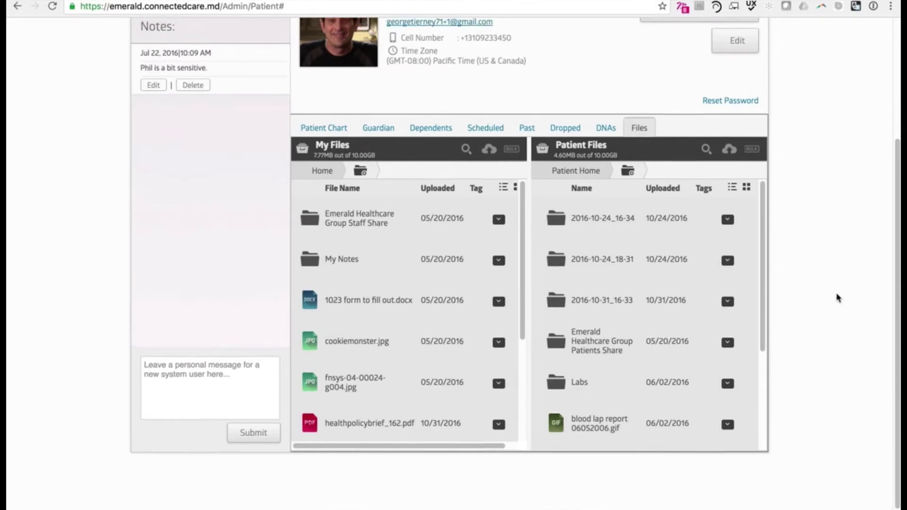
pyautogui.scroll(1, 837, 297)
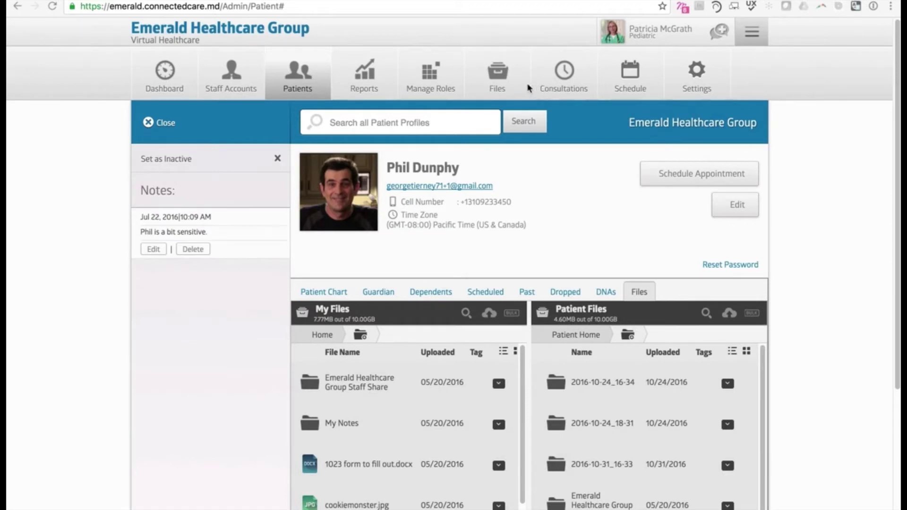
# View the shared hospital files and the organization-wide list of past consultations.
pyautogui.click(500, 75)
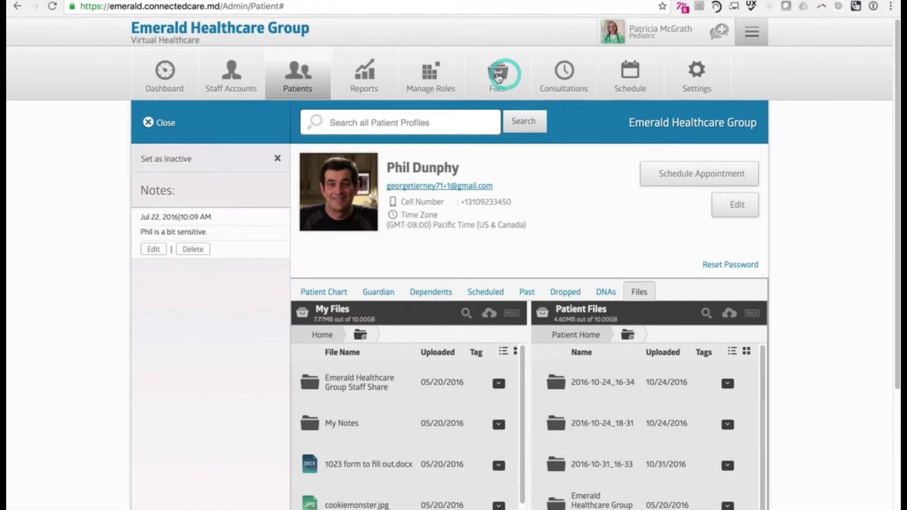
pyautogui.click(498, 76)
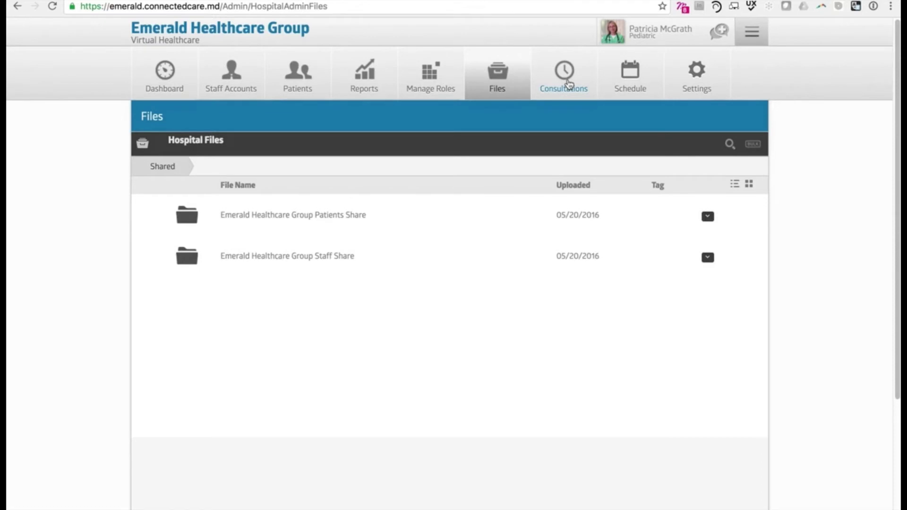
pyautogui.click(569, 84)
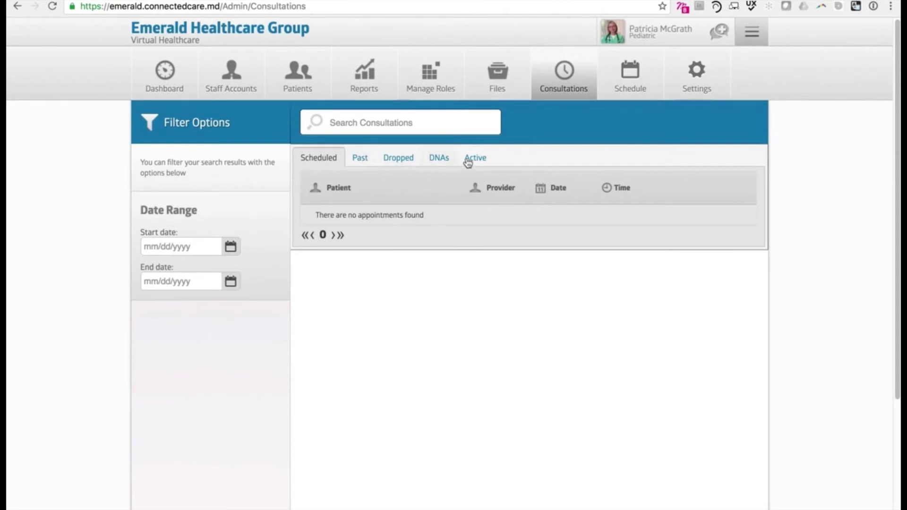
pyautogui.click(349, 159)
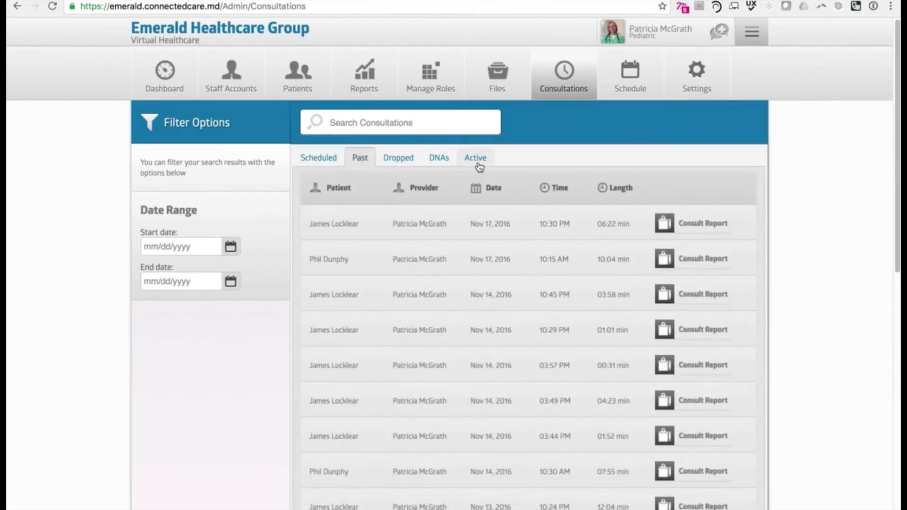
# Start a new availability block in the scheduler for Friday 11/18/2016, from 6:30 PM to 10:30 PM.
pyautogui.click(625, 83)
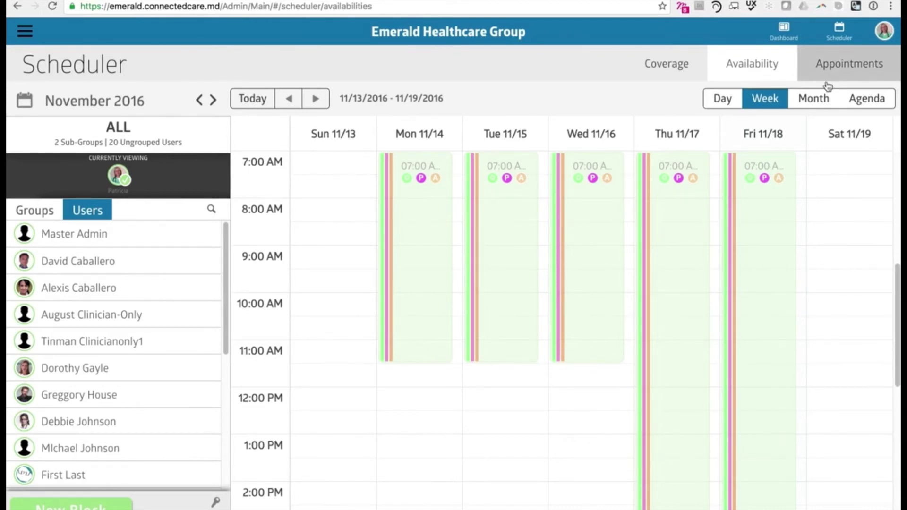
pyautogui.scroll(-5, 720, 287)
pyautogui.scroll(-3, 719, 287)
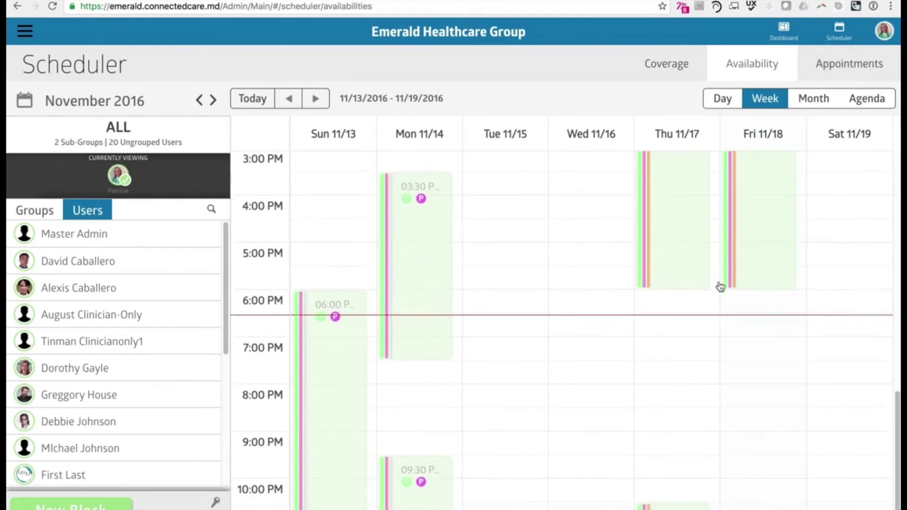
pyautogui.click(739, 321)
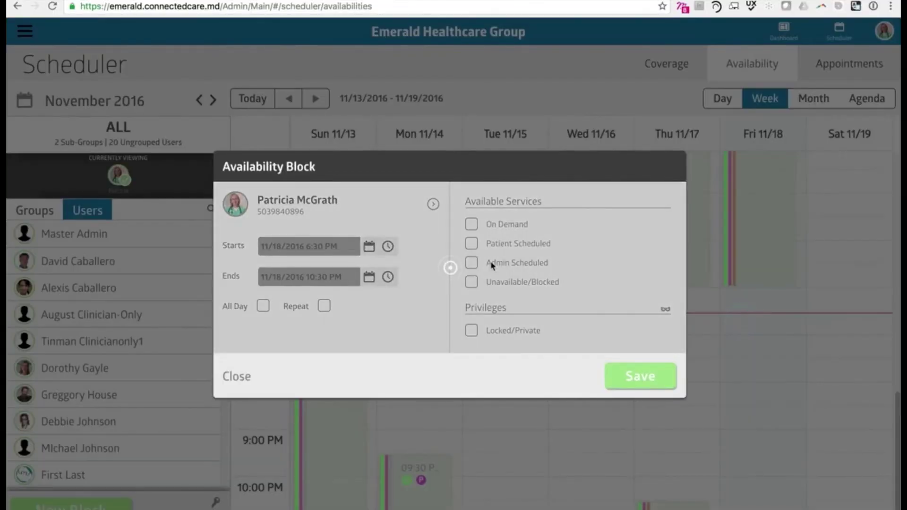
# Enable On Demand, Patient Scheduled and Admin Scheduled services for the availability block, without repeat, and save it.
pyautogui.click(472, 227)
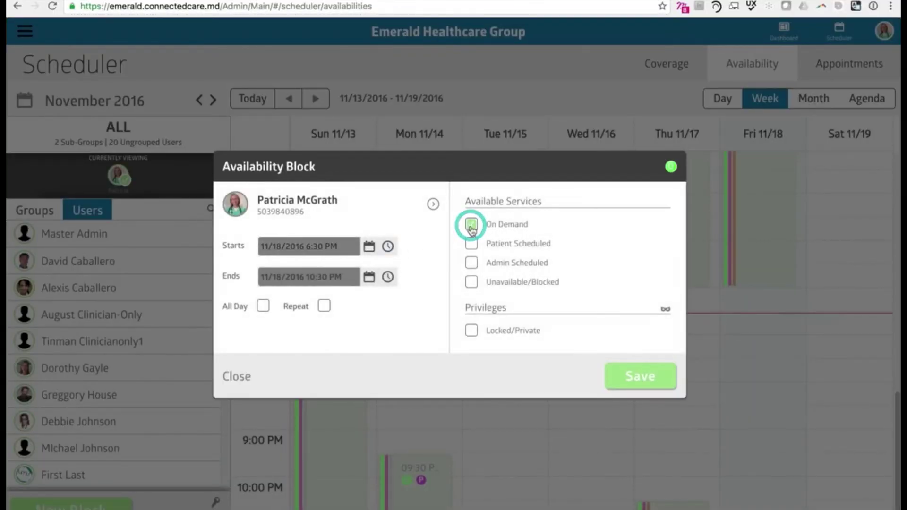
pyautogui.click(472, 245)
pyautogui.click(476, 267)
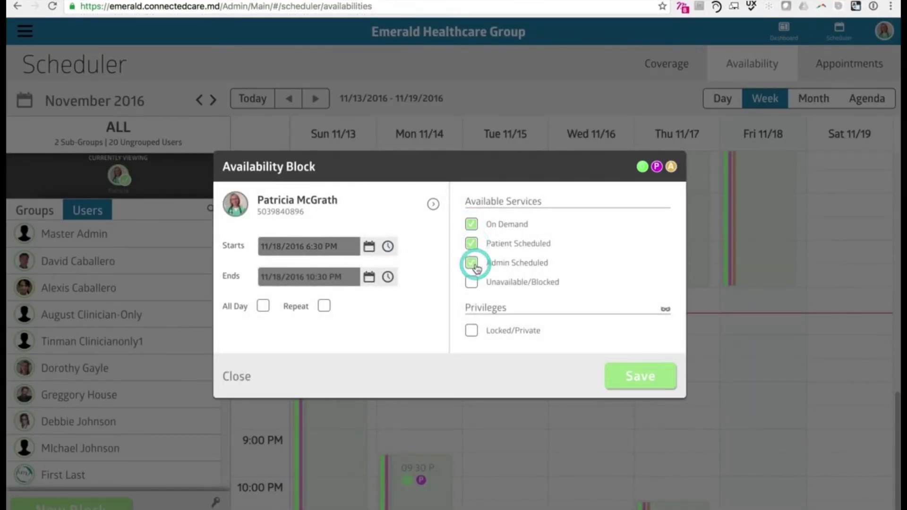
pyautogui.click(324, 306)
pyautogui.click(324, 306)
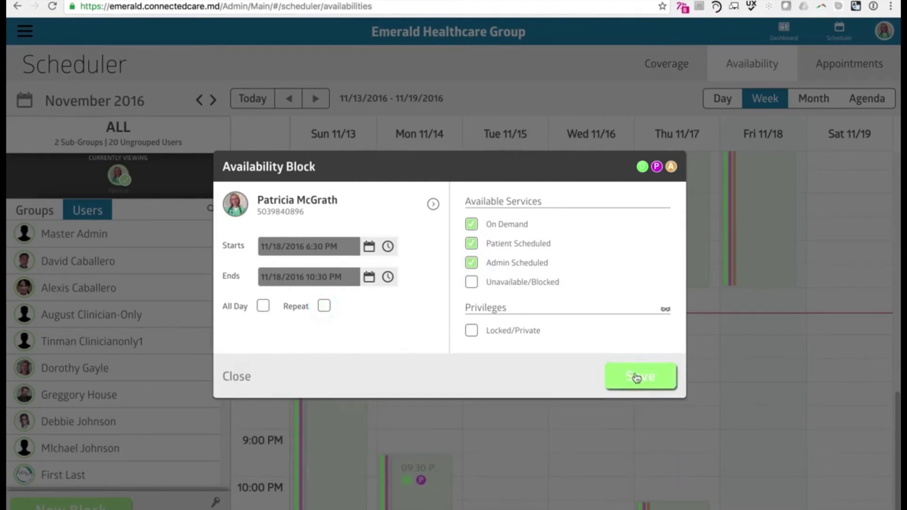
pyautogui.click(636, 377)
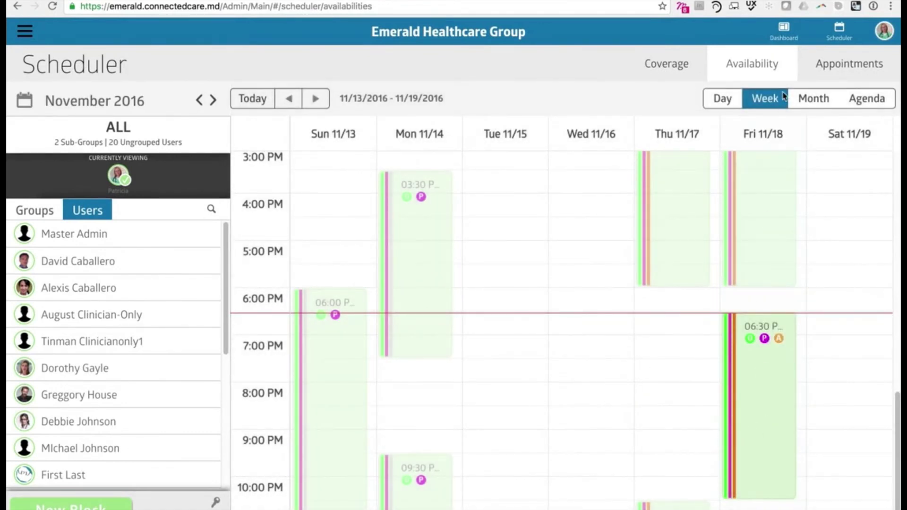
# Review the appointments calendar for the week of 11/13/2016 to 11/19/2016, including the Friday evening availability block.
pyautogui.click(819, 60)
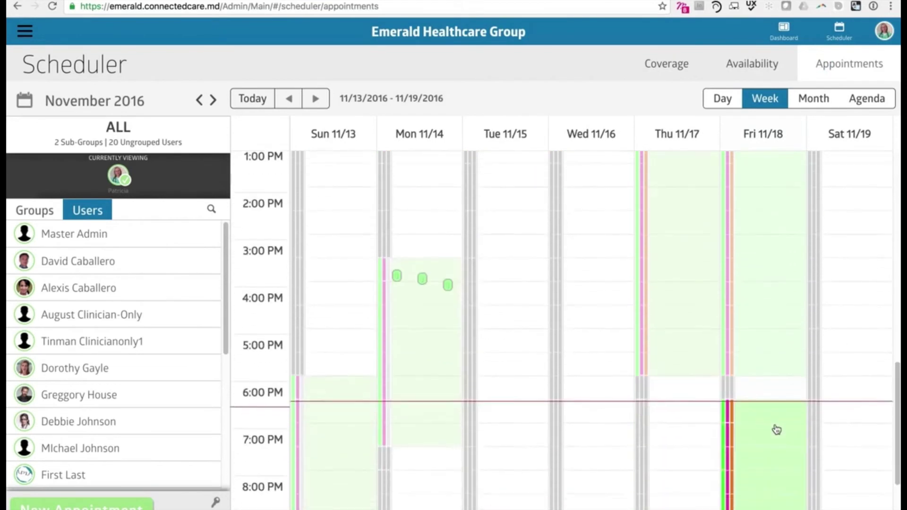
pyautogui.scroll(-3, 777, 429)
pyautogui.scroll(5, 776, 430)
pyautogui.scroll(3, 776, 430)
pyautogui.scroll(-6, 776, 429)
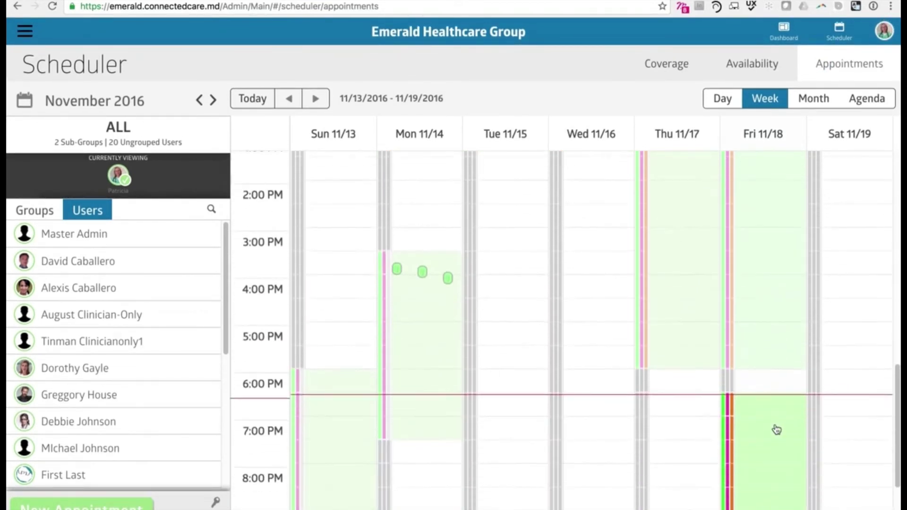
pyautogui.scroll(-3, 776, 430)
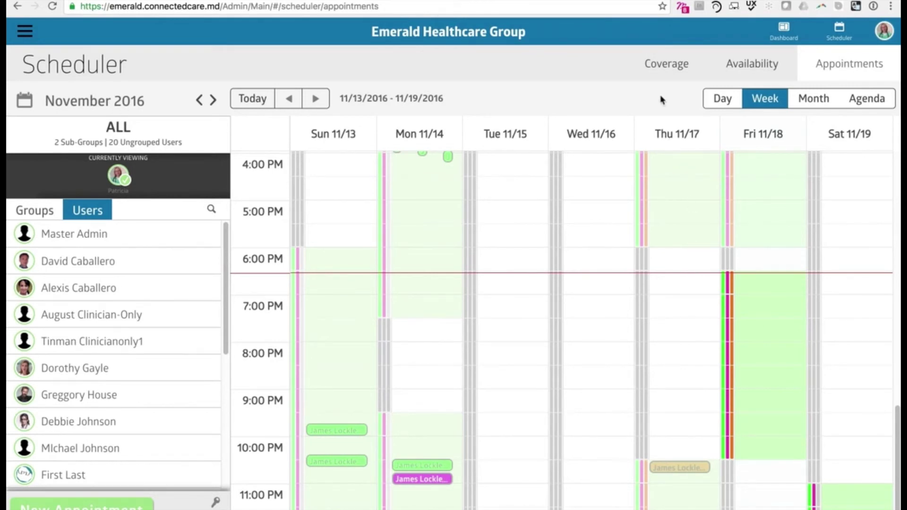
# View the week's On-Demand coverage, then show the single-day coverage of 11/18/2016 for all service types.
pyautogui.click(666, 67)
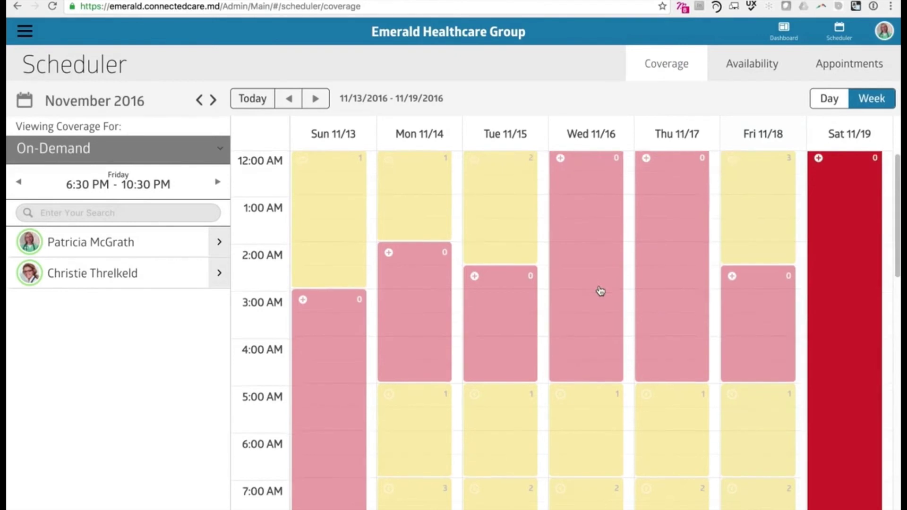
pyautogui.scroll(-13, 600, 291)
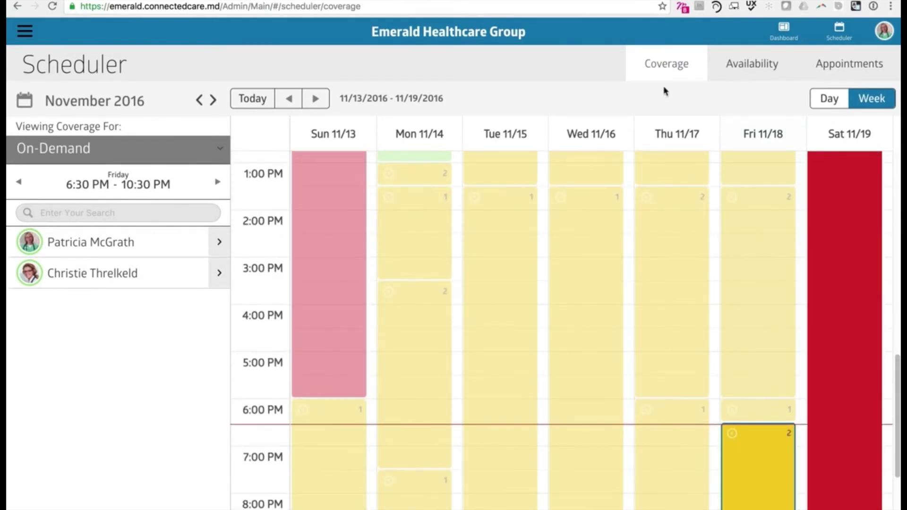
pyautogui.click(828, 98)
pyautogui.click(204, 154)
pyautogui.click(119, 175)
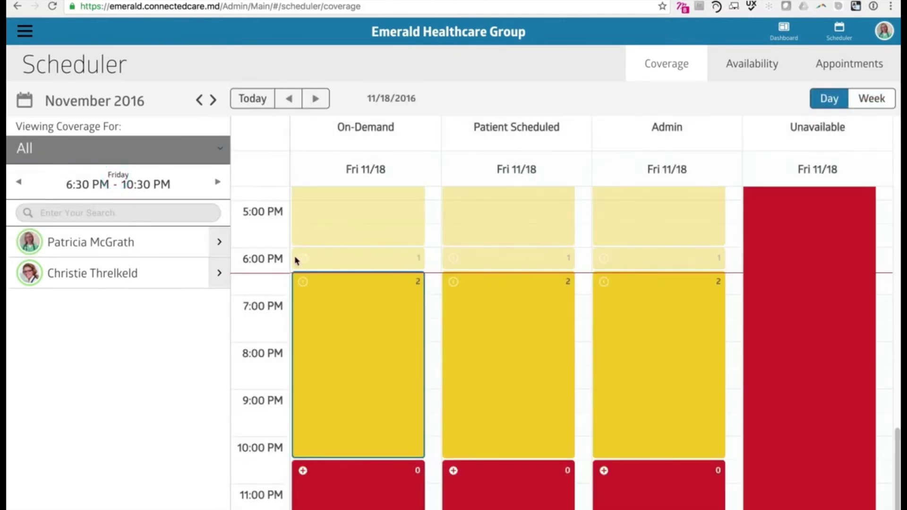
# Inspect Friday's 6:30 PM Patient Scheduled coverage and the 10:30 PM On-Demand gap's availability form, closing it without saving.
pyautogui.click(524, 351)
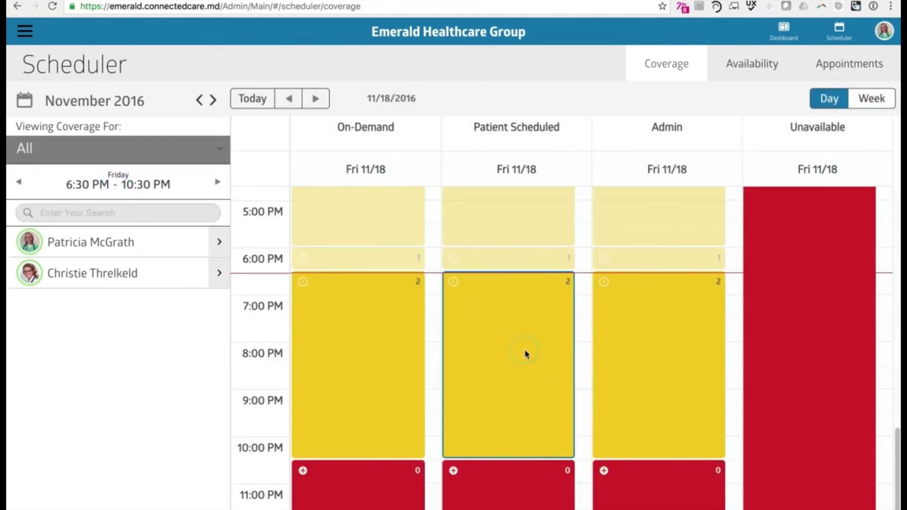
pyautogui.click(382, 472)
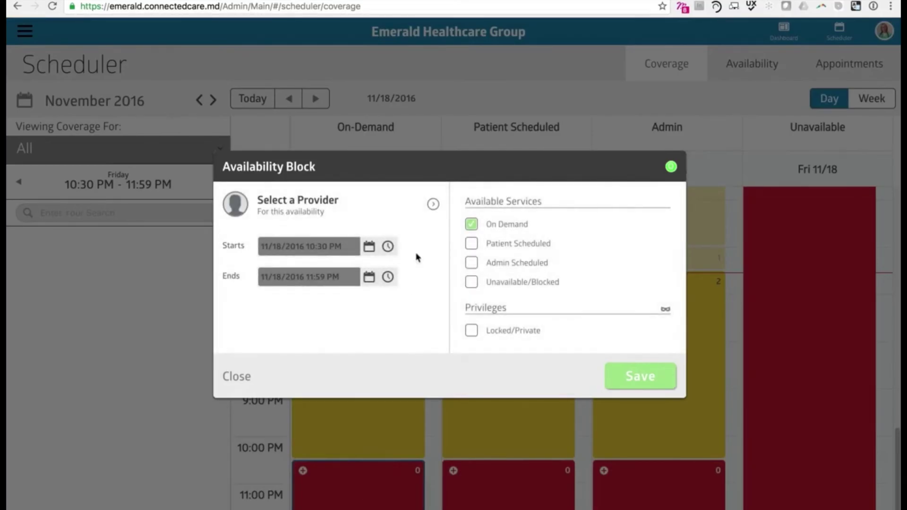
pyautogui.click(240, 378)
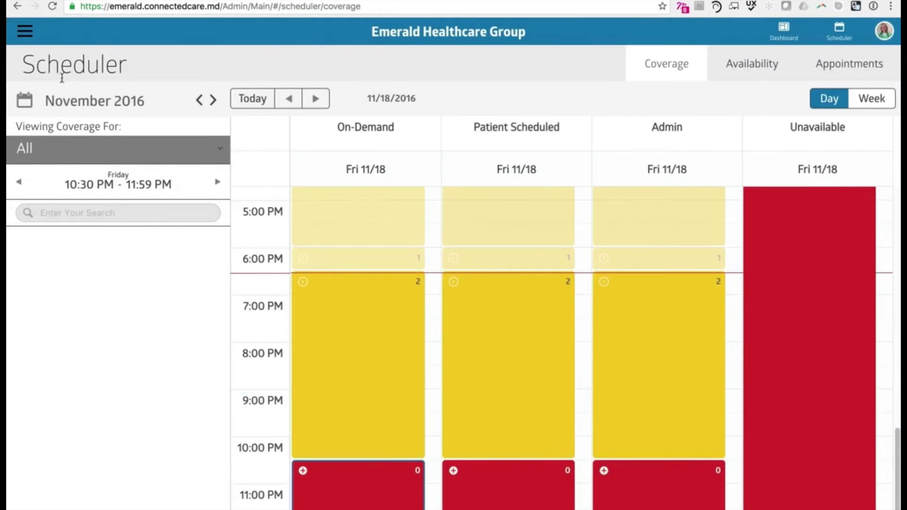
# Add a registration workflow rule in the system settings that allows patients to register if their address includes California, United States.
pyautogui.click(25, 31)
pyautogui.click(85, 418)
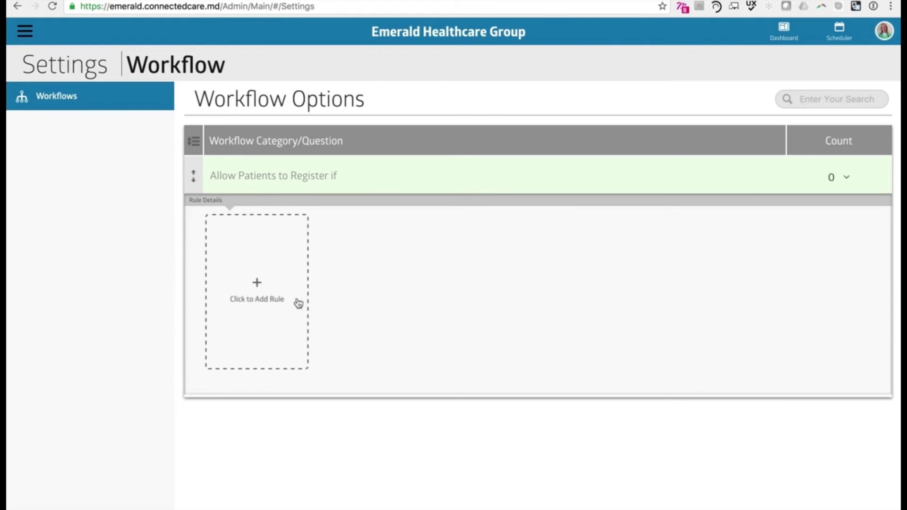
pyautogui.click(260, 306)
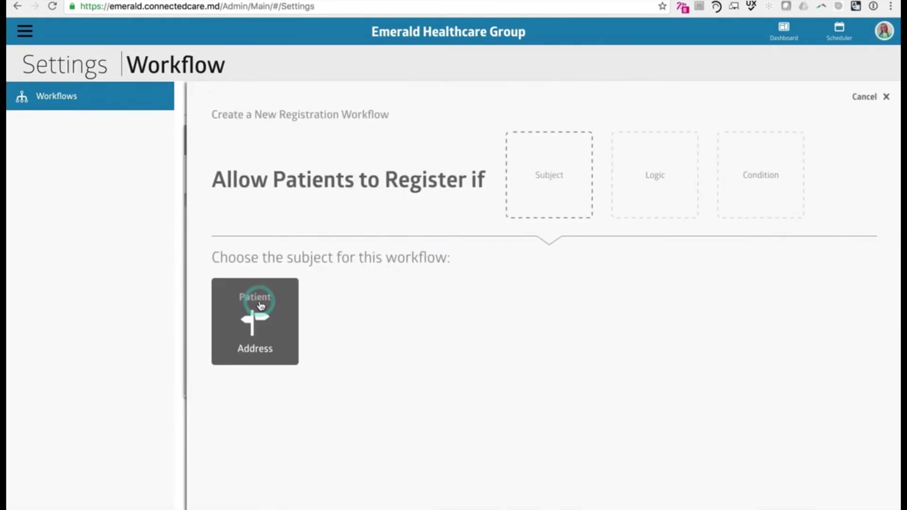
pyautogui.click(262, 334)
pyautogui.click(272, 337)
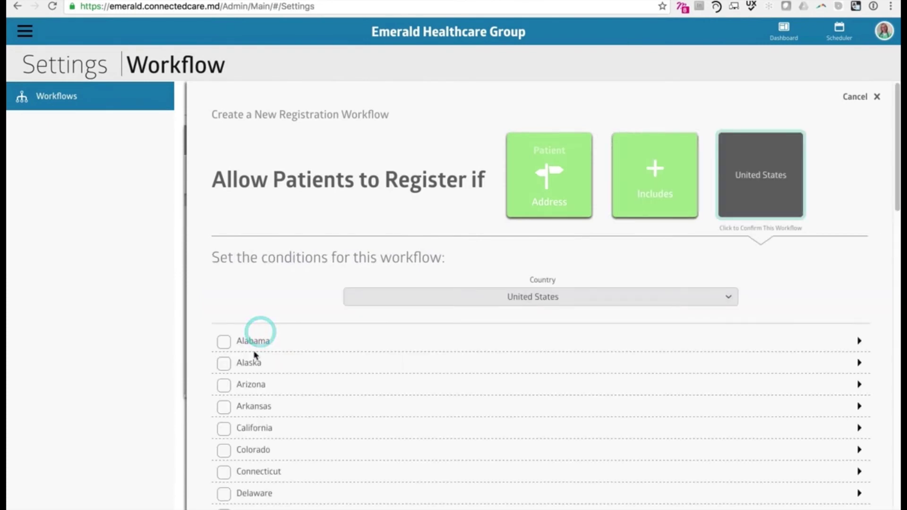
pyautogui.click(225, 433)
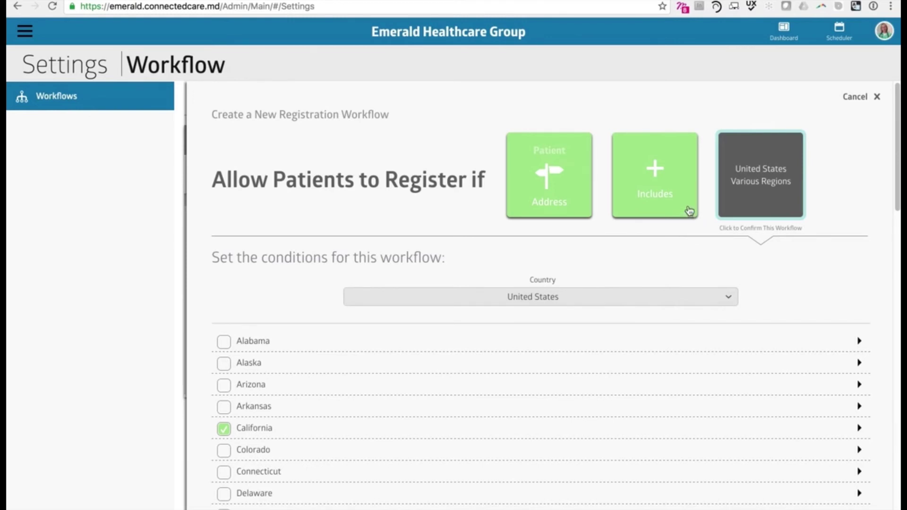
pyautogui.click(751, 169)
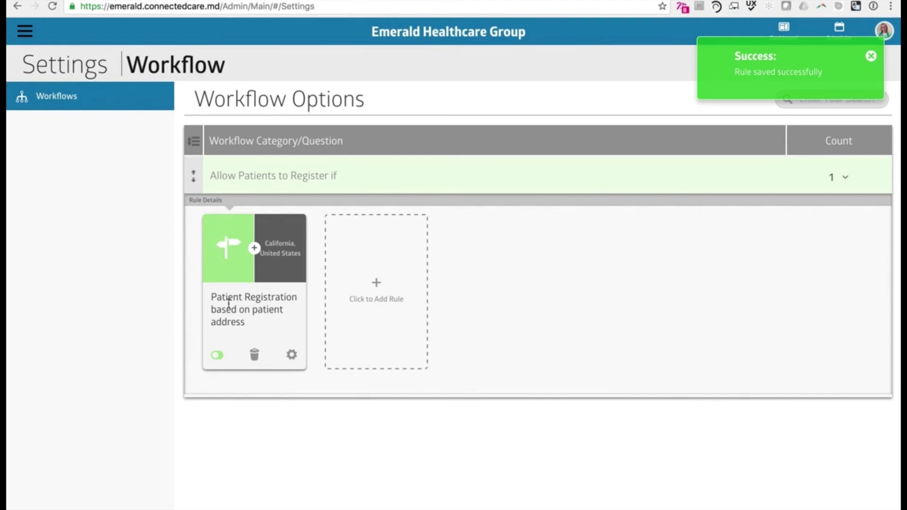
# Start a new custom patient report of the standard type in the custom reports area.
pyautogui.click(25, 32)
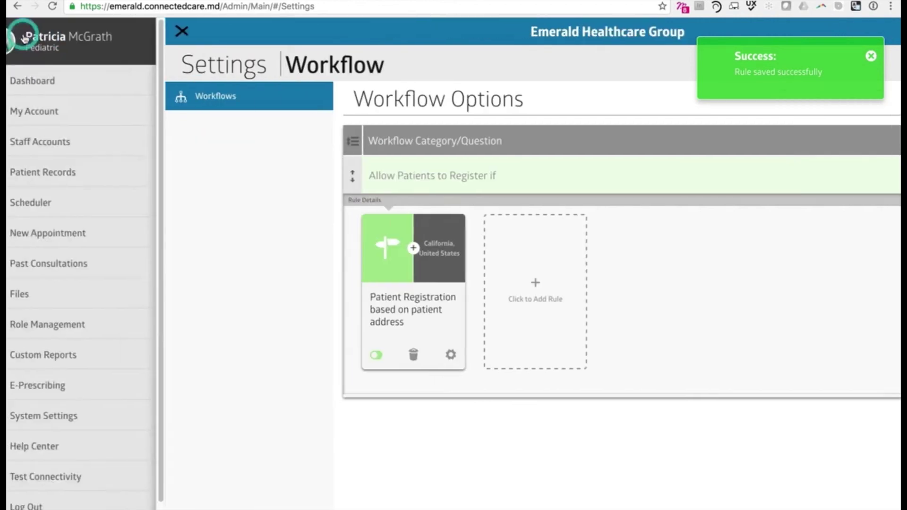
pyautogui.click(131, 360)
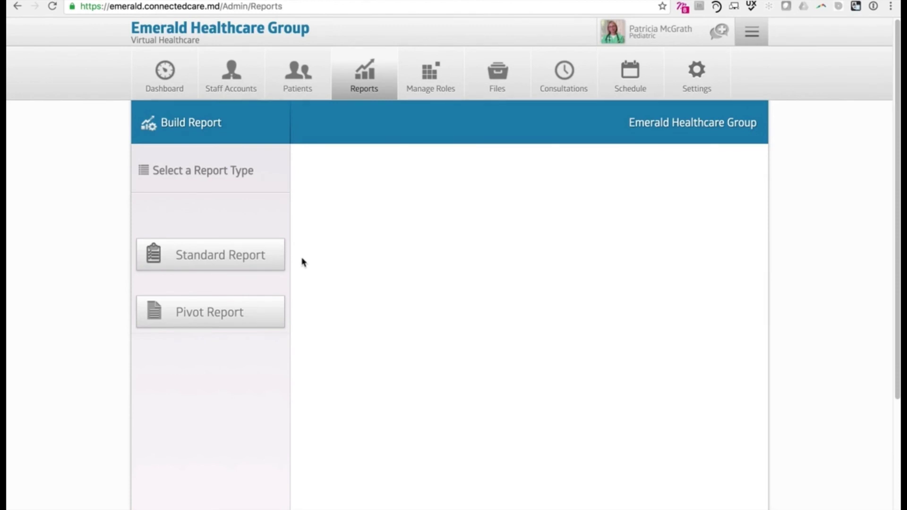
pyautogui.click(255, 255)
pyautogui.click(235, 228)
pyautogui.click(168, 271)
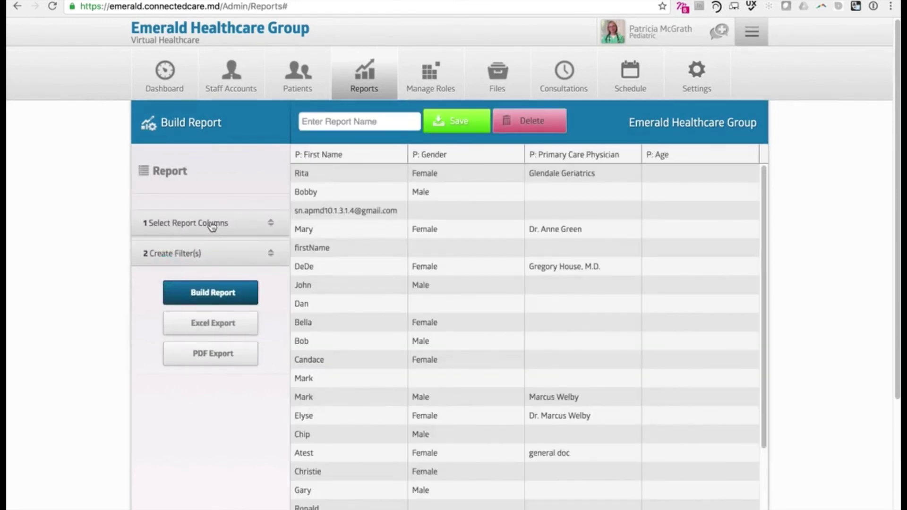
# Add the P: UserType and P: Home Phone columns to the patient report and rebuild it.
pyautogui.click(212, 224)
pyautogui.click(242, 253)
pyautogui.click(203, 359)
pyautogui.click(254, 255)
pyautogui.scroll(-3, 196, 320)
pyautogui.click(196, 320)
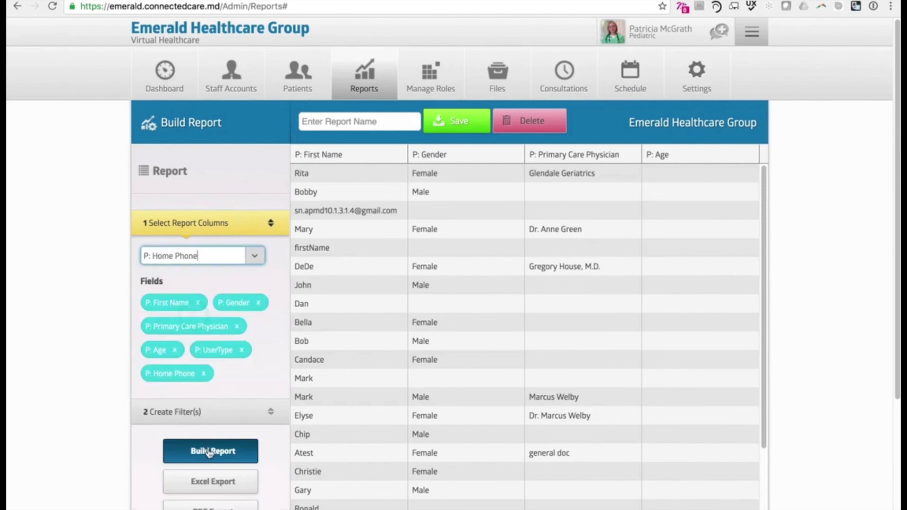
pyautogui.click(211, 451)
# Look over the patient report's filter controls and export the report as a PDF.
pyautogui.click(249, 232)
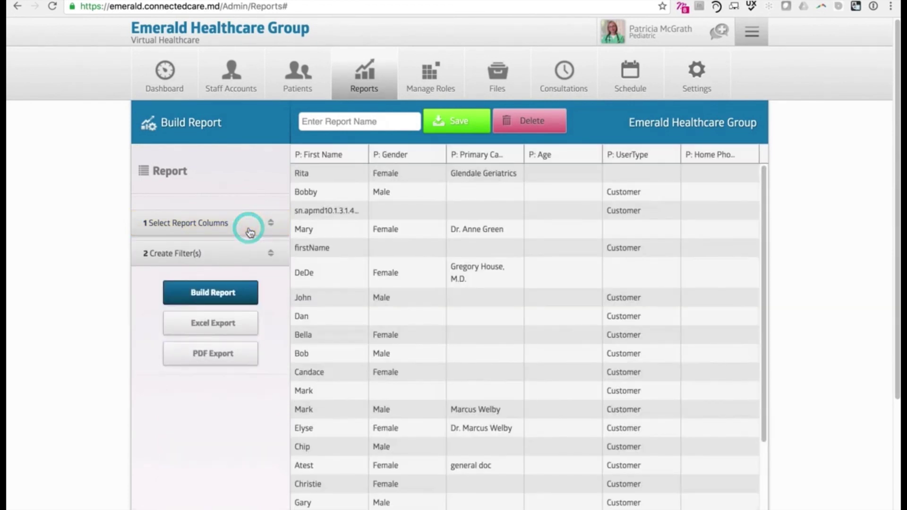
pyautogui.click(276, 253)
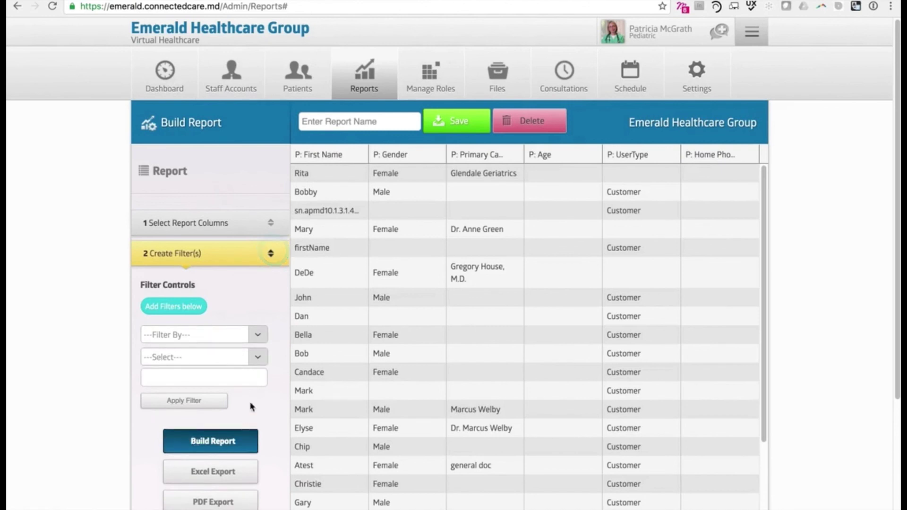
pyautogui.click(270, 252)
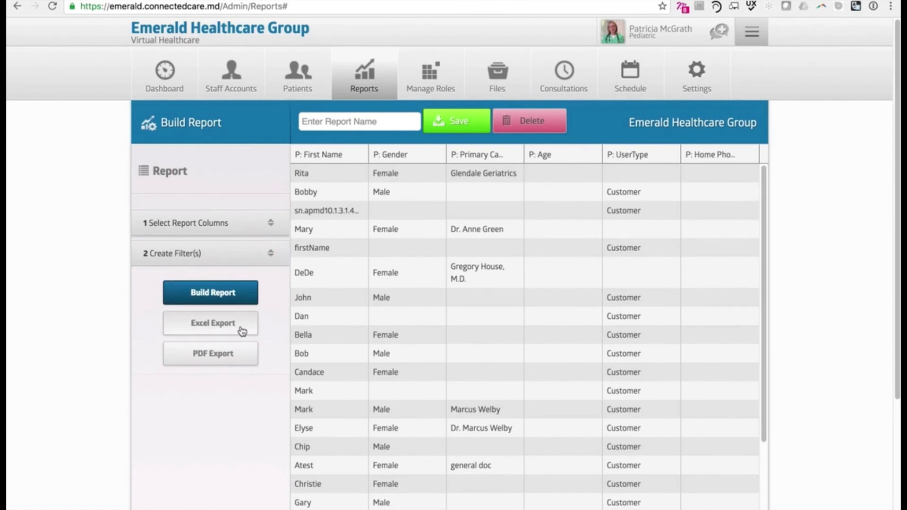
pyautogui.click(242, 363)
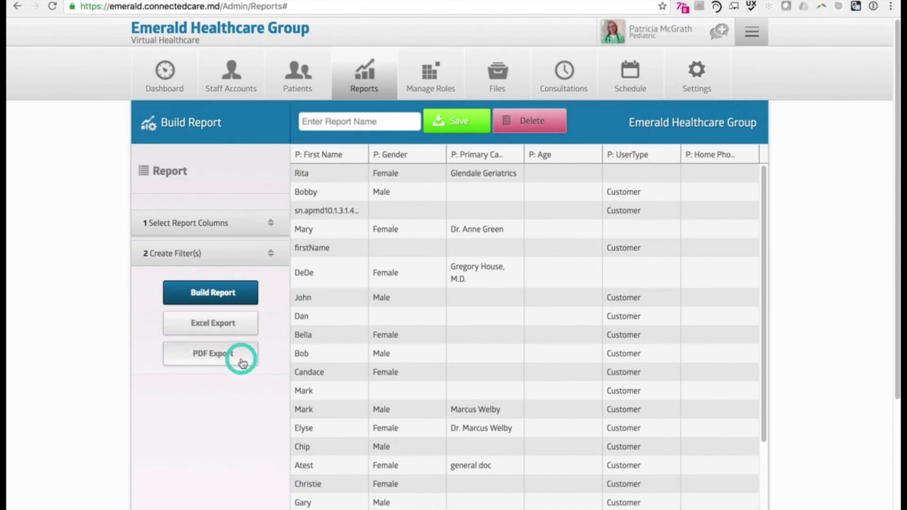
pyautogui.click(324, 123)
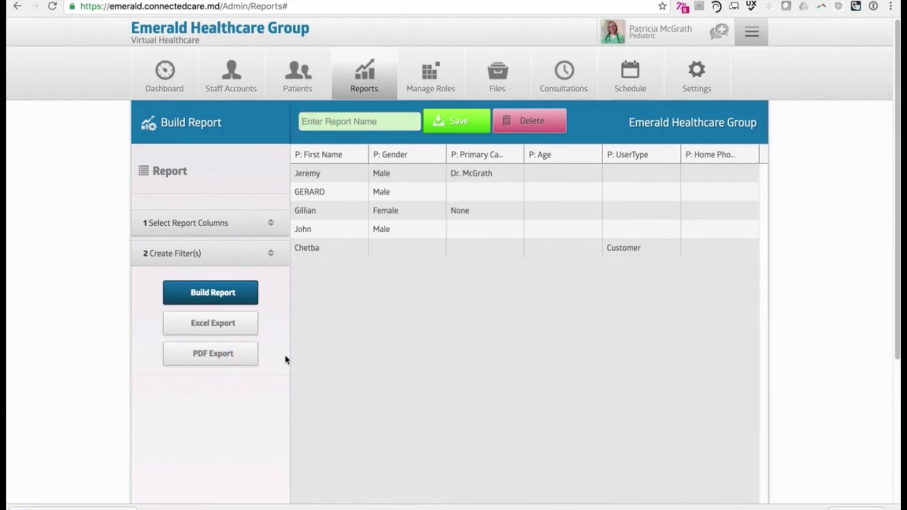
# Open the saved Fever Patients report from the list of reports.
pyautogui.scroll(-4, 202, 395)
pyautogui.click(176, 391)
pyautogui.scroll(2, 242, 340)
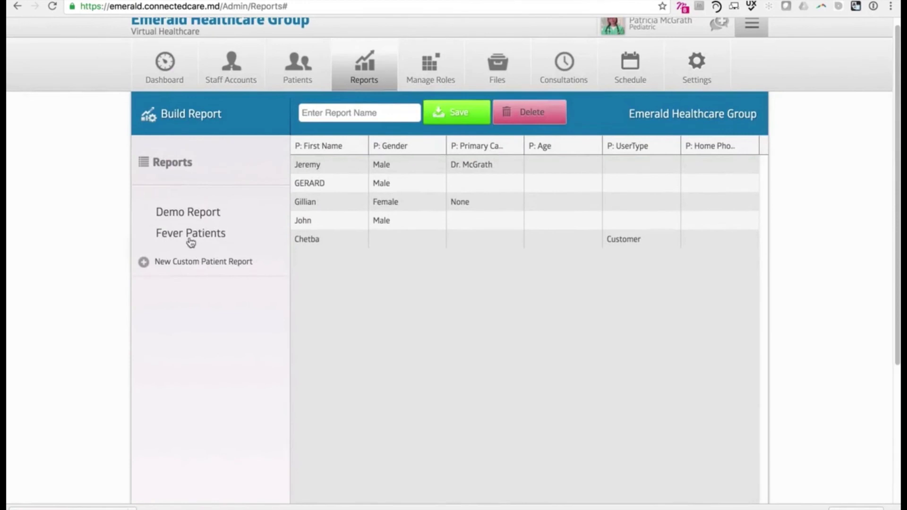
pyautogui.click(197, 234)
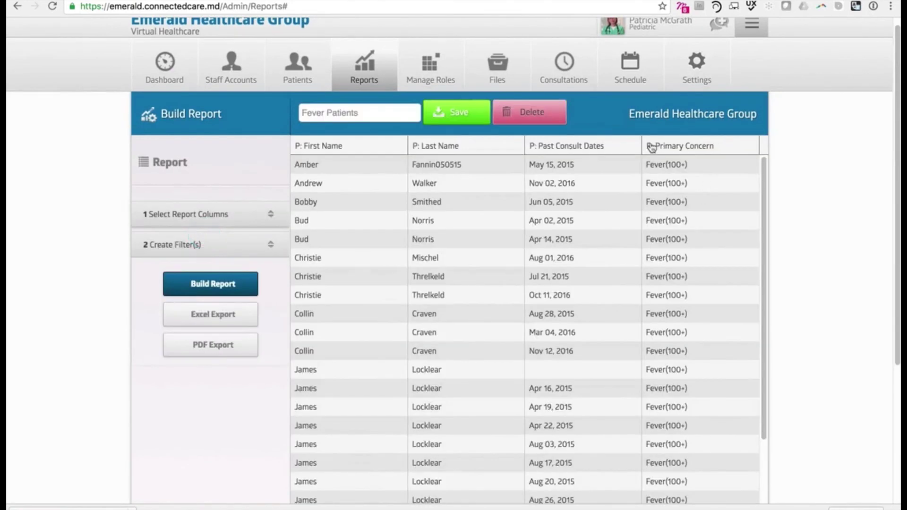
# Check the column and filter sections of the Fever Patients report, then return to the dashboard.
pyautogui.click(262, 215)
pyautogui.click(262, 215)
pyautogui.click(274, 244)
pyautogui.click(273, 244)
pyautogui.click(162, 76)
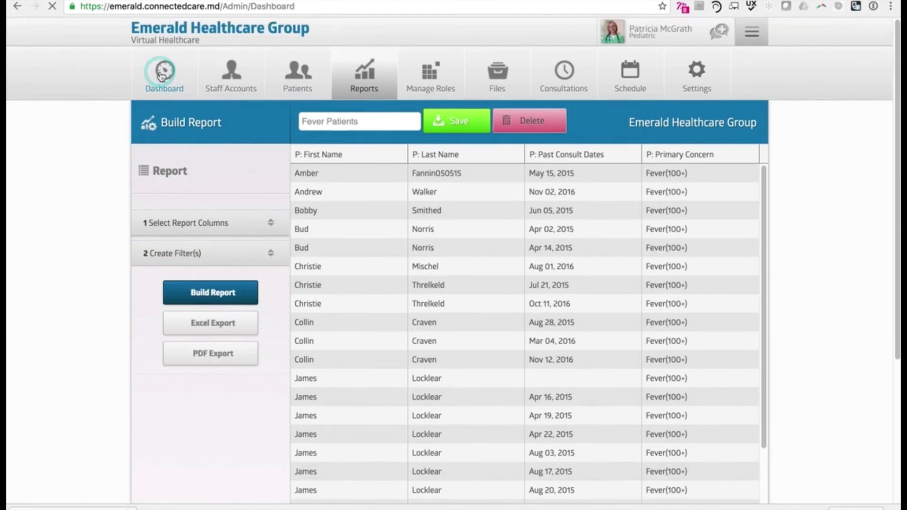